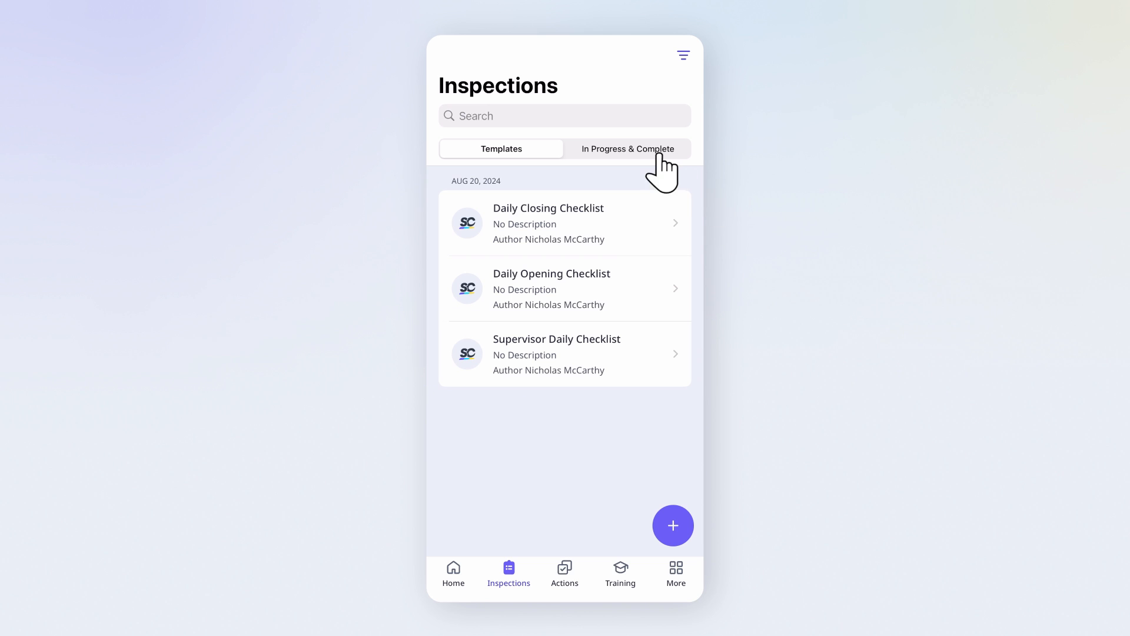
# Step: View the in-progress and completed inspections in the mobile app's inspections list
pyautogui.click(631, 151)
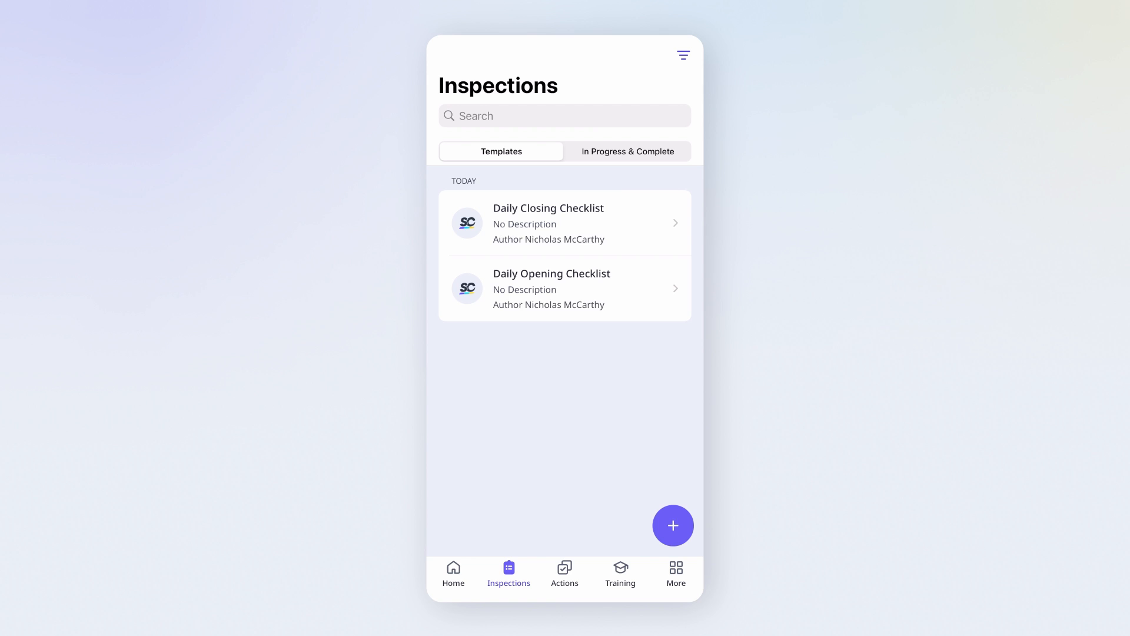
pyautogui.click(632, 153)
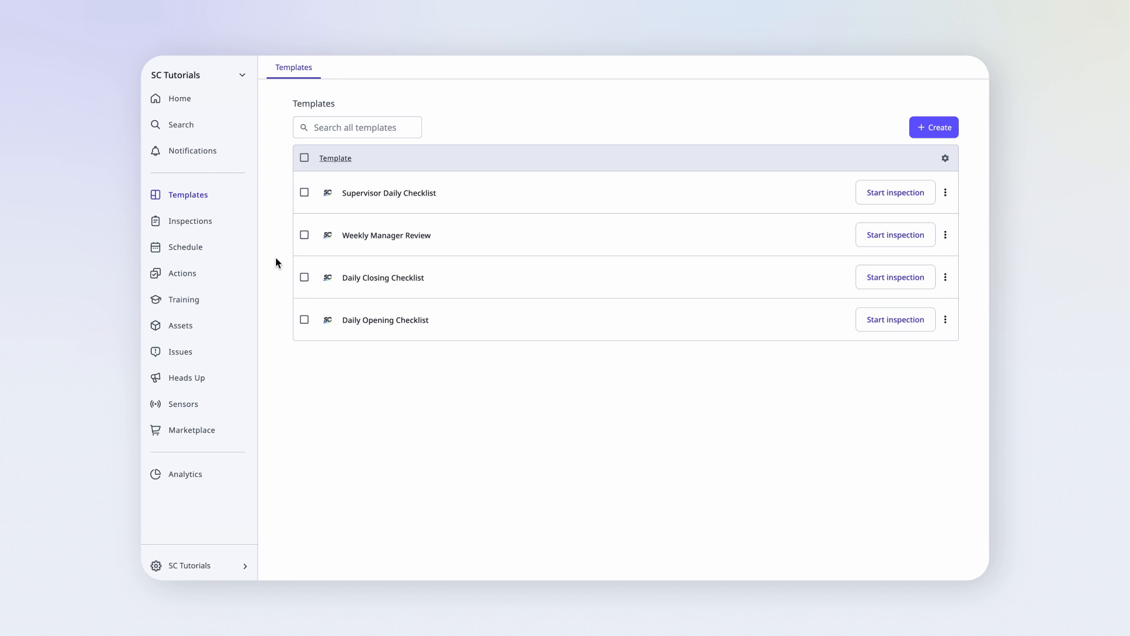
# Step: Start a new access rule for the Supervisor Daily Checklist template, making it available to the Supervisors group with the Conduct access level
pyautogui.click(515, 196)
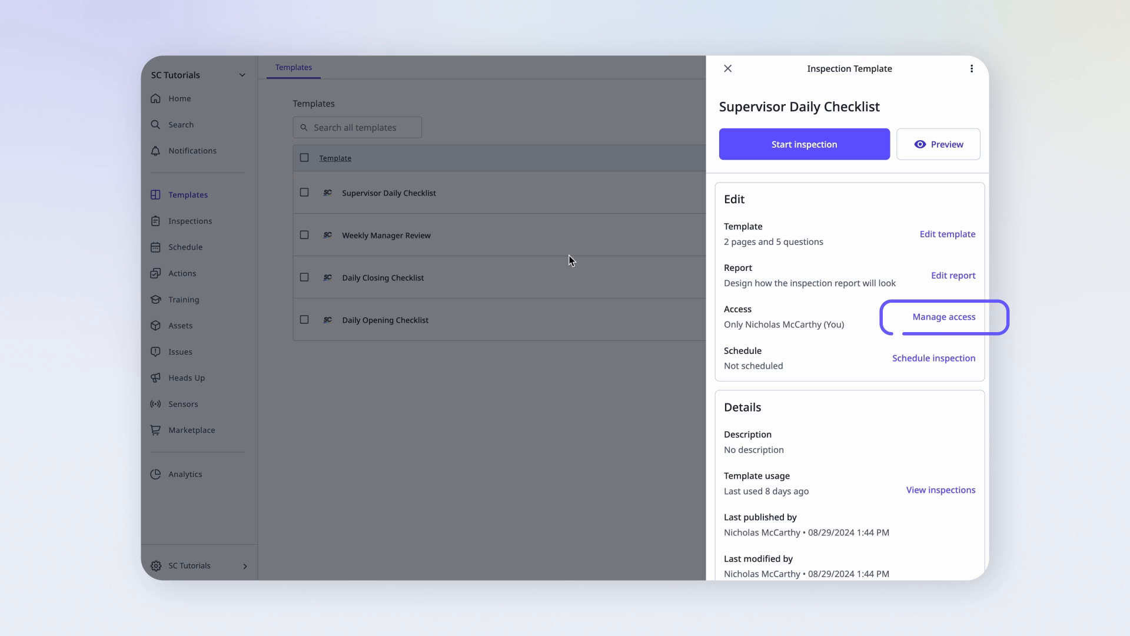
pyautogui.click(922, 319)
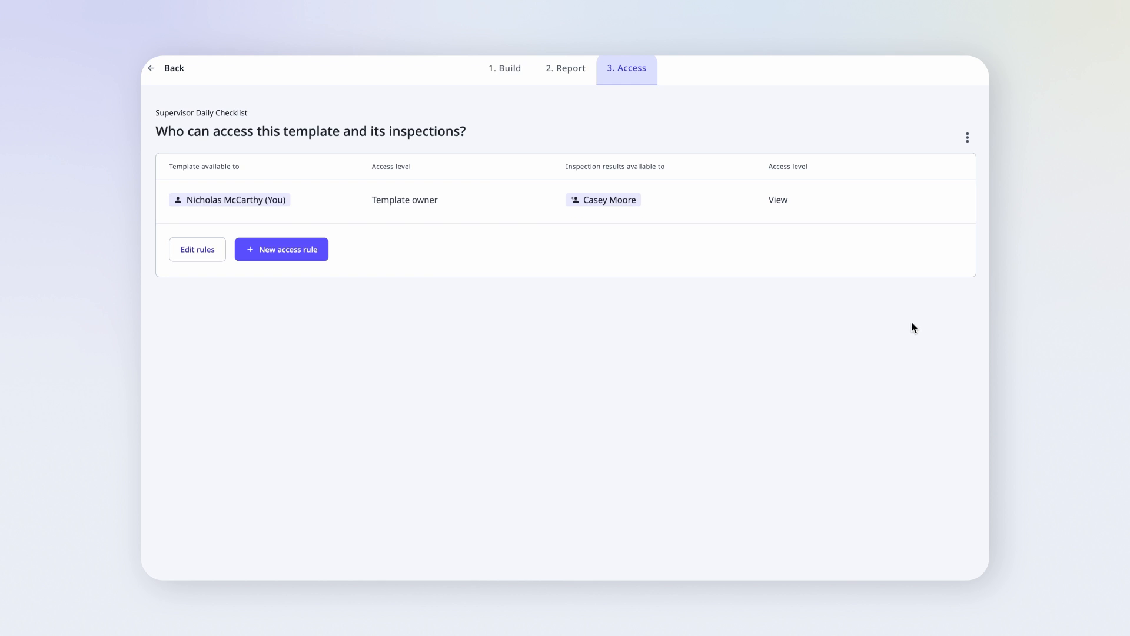
pyautogui.click(325, 257)
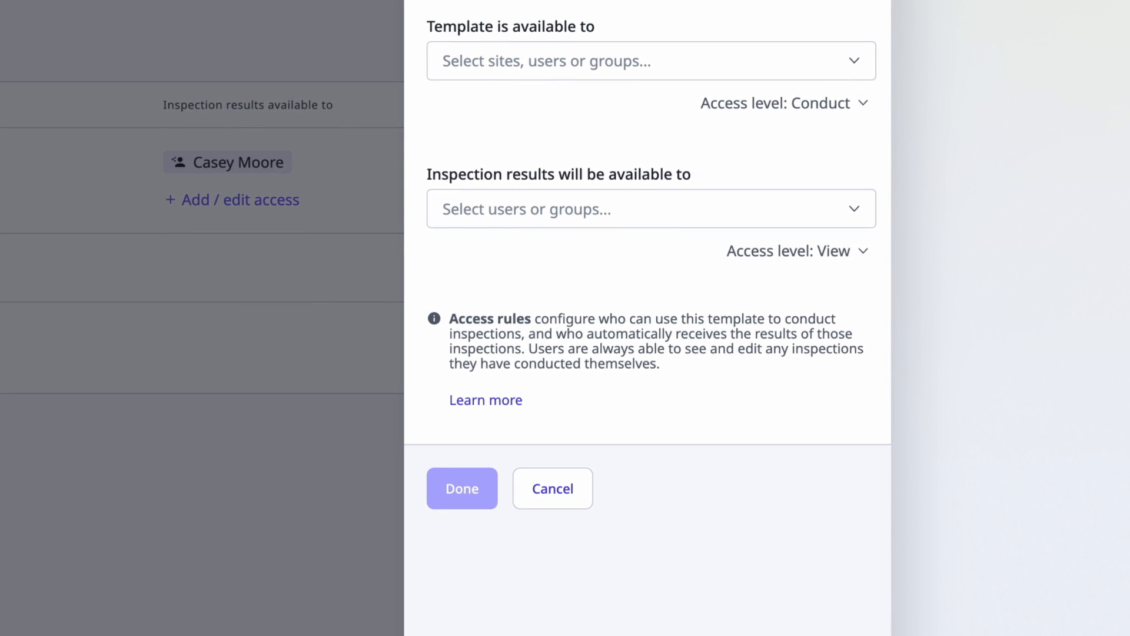
pyautogui.click(752, 61)
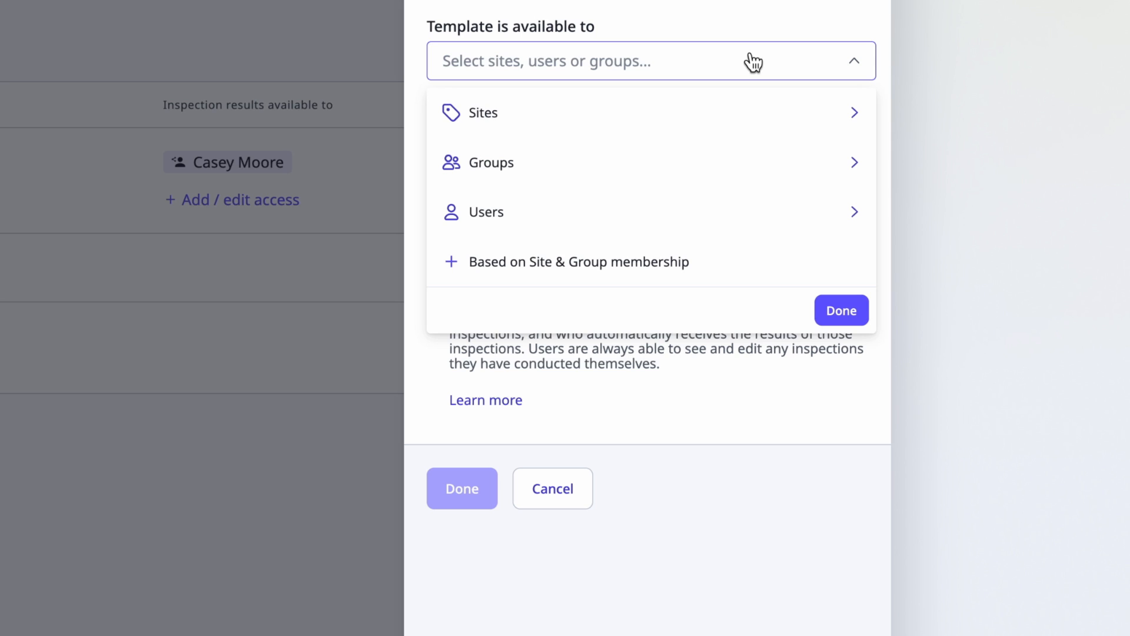
pyautogui.click(729, 165)
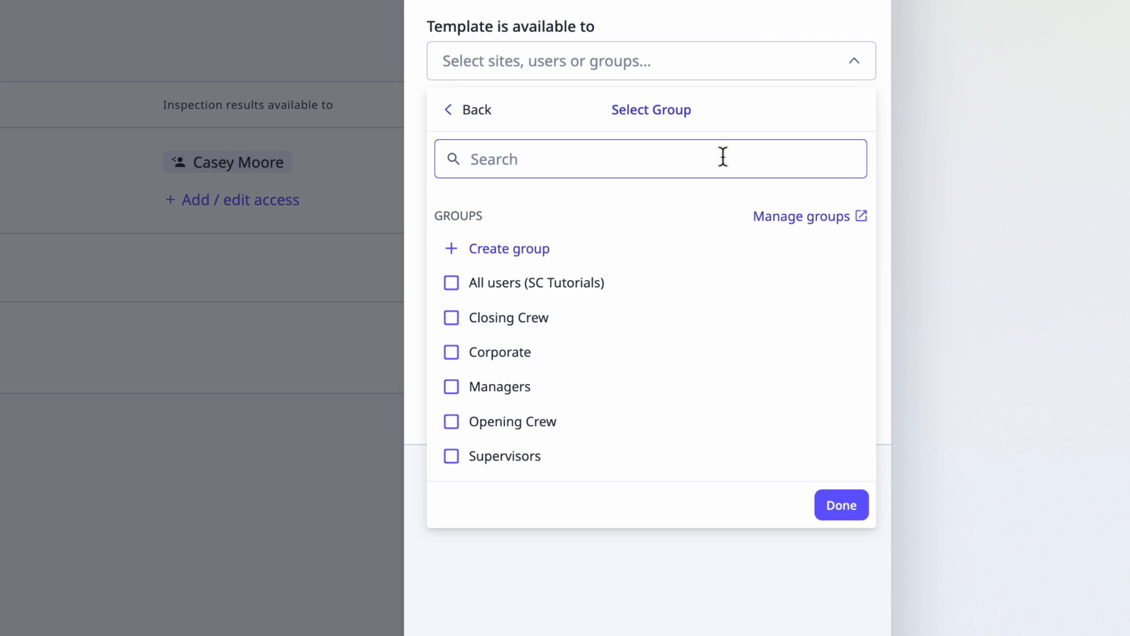
pyautogui.click(740, 464)
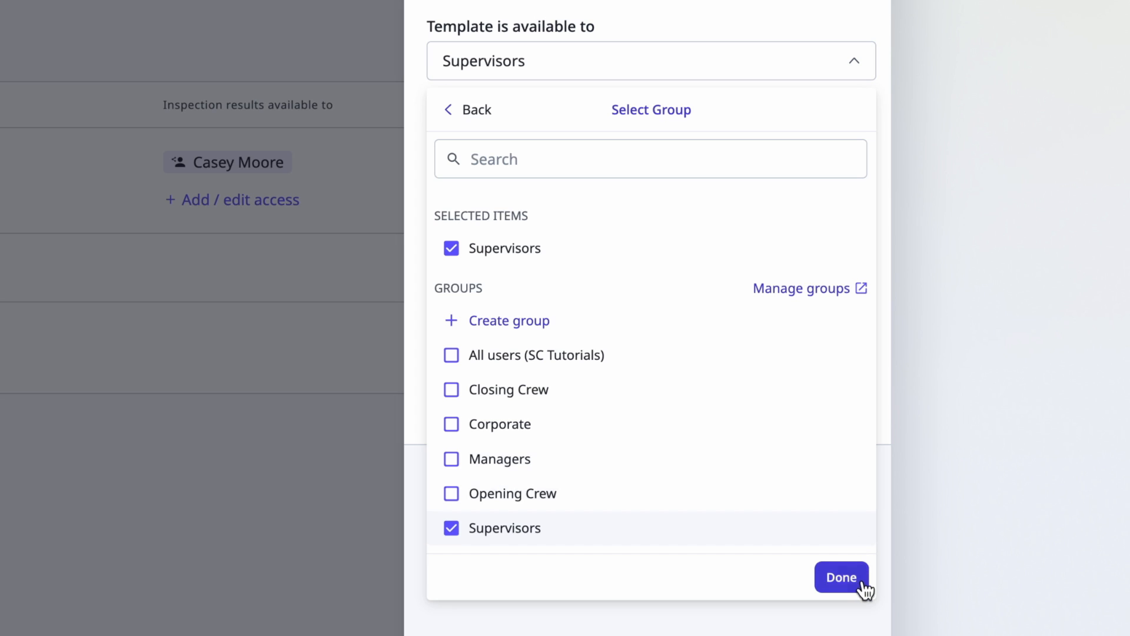
pyautogui.click(842, 578)
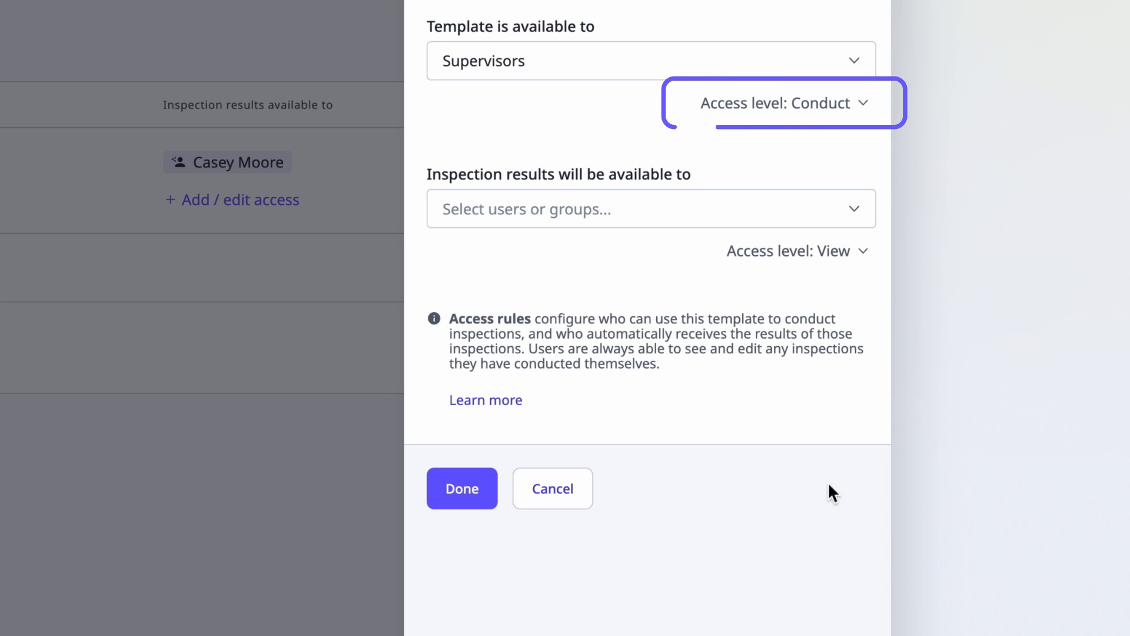
pyautogui.click(817, 116)
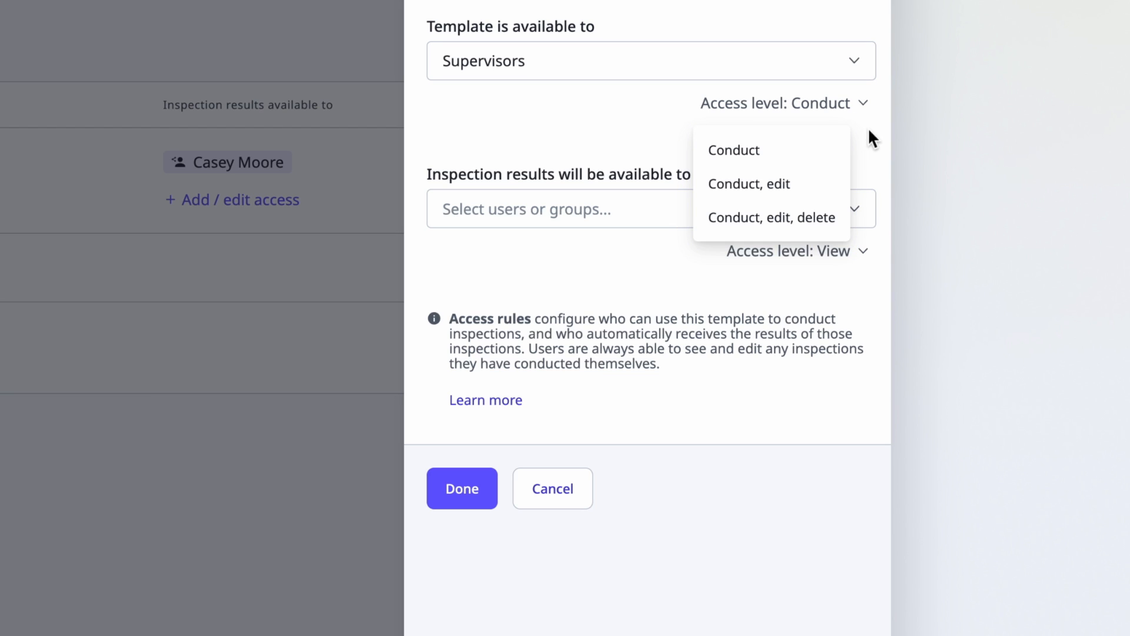
pyautogui.click(821, 159)
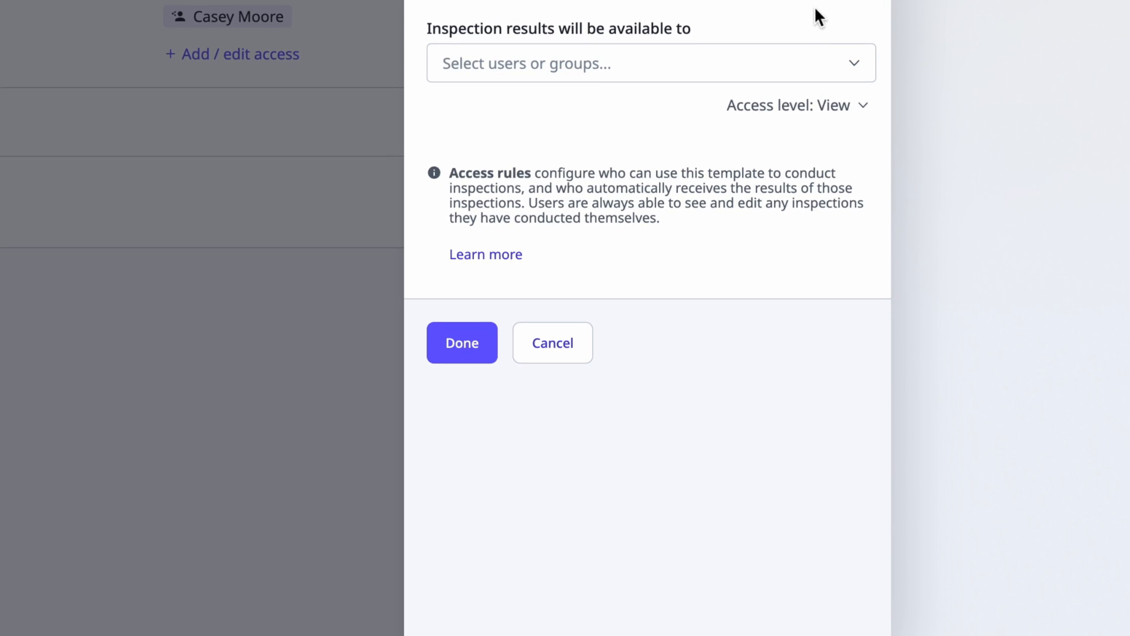
# Step: Make the inspection results available to the Managers group with the View, edit access level and finish the new rule
pyautogui.click(814, 66)
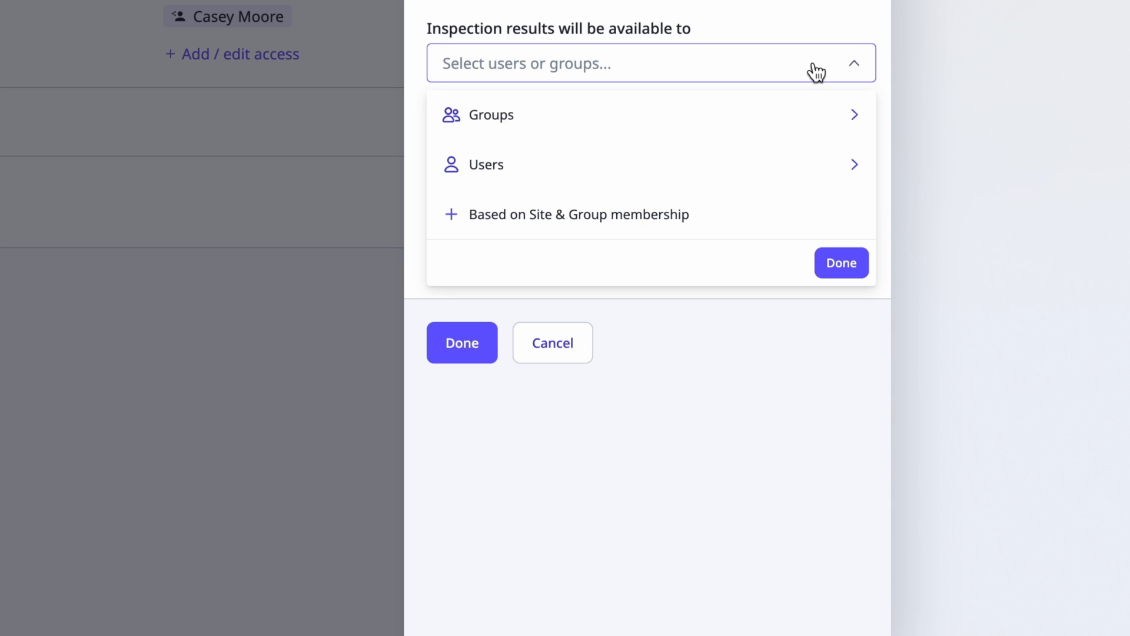
pyautogui.click(809, 119)
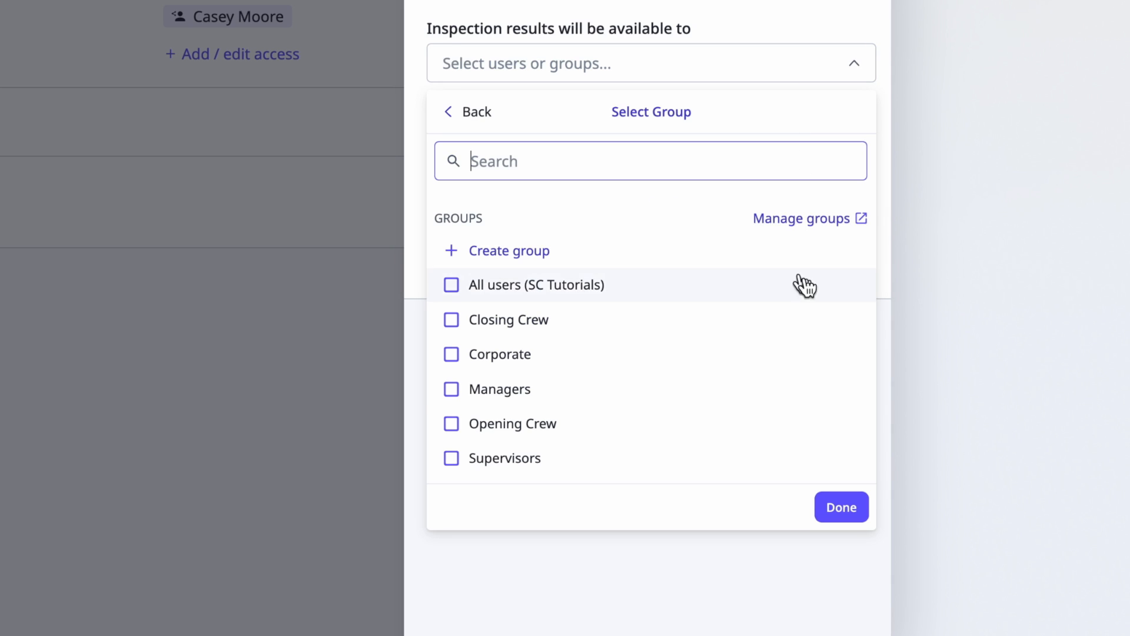
pyautogui.click(776, 392)
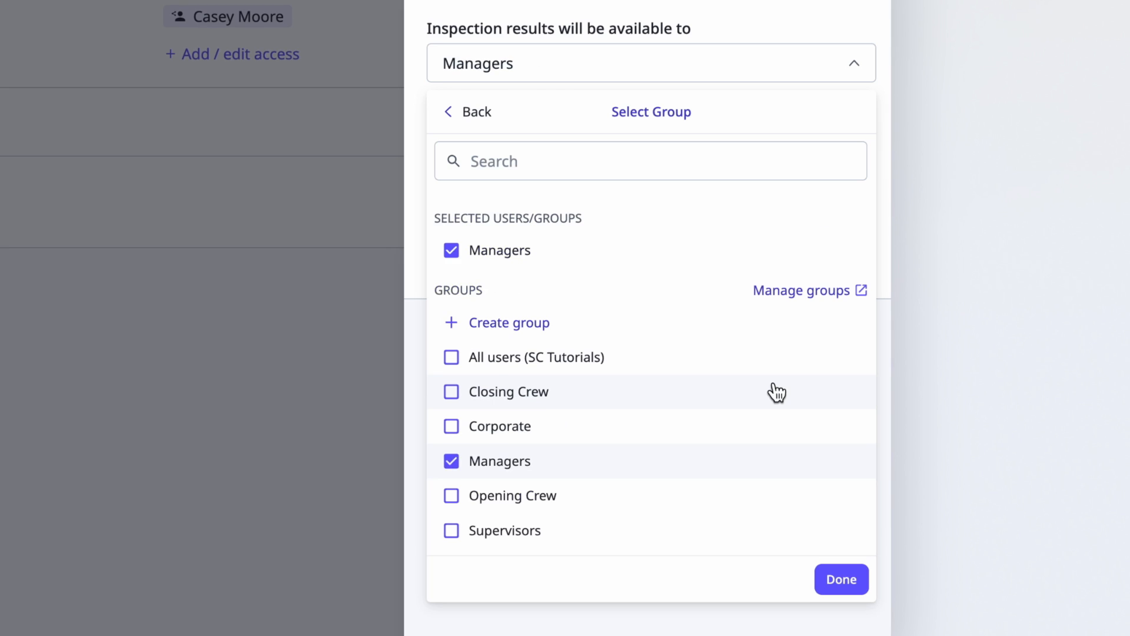
pyautogui.click(859, 591)
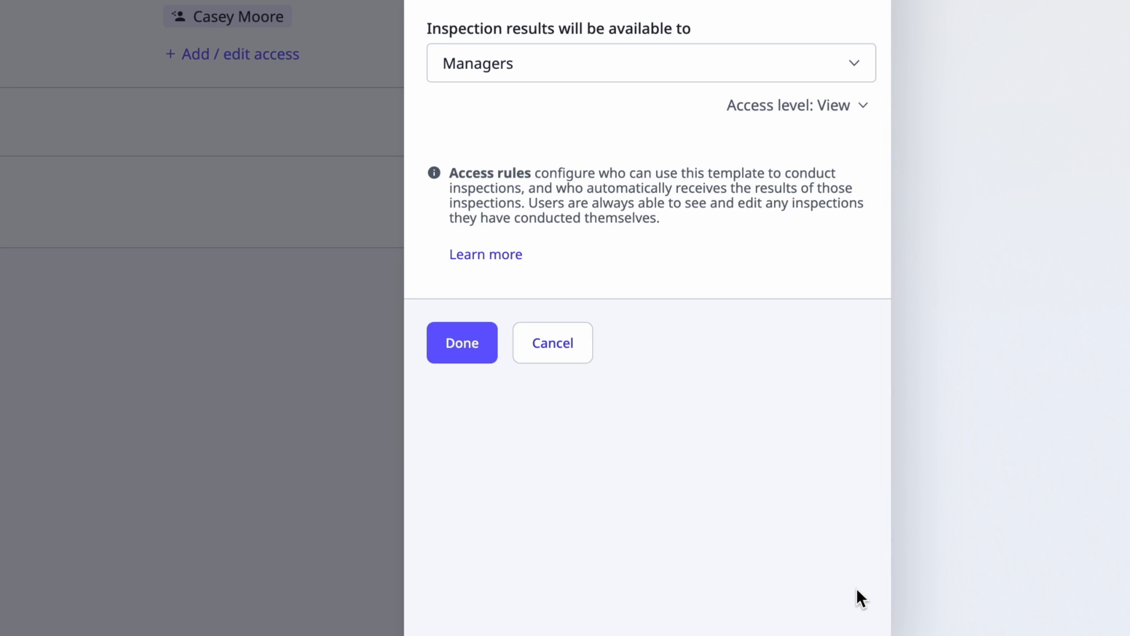
pyautogui.click(818, 106)
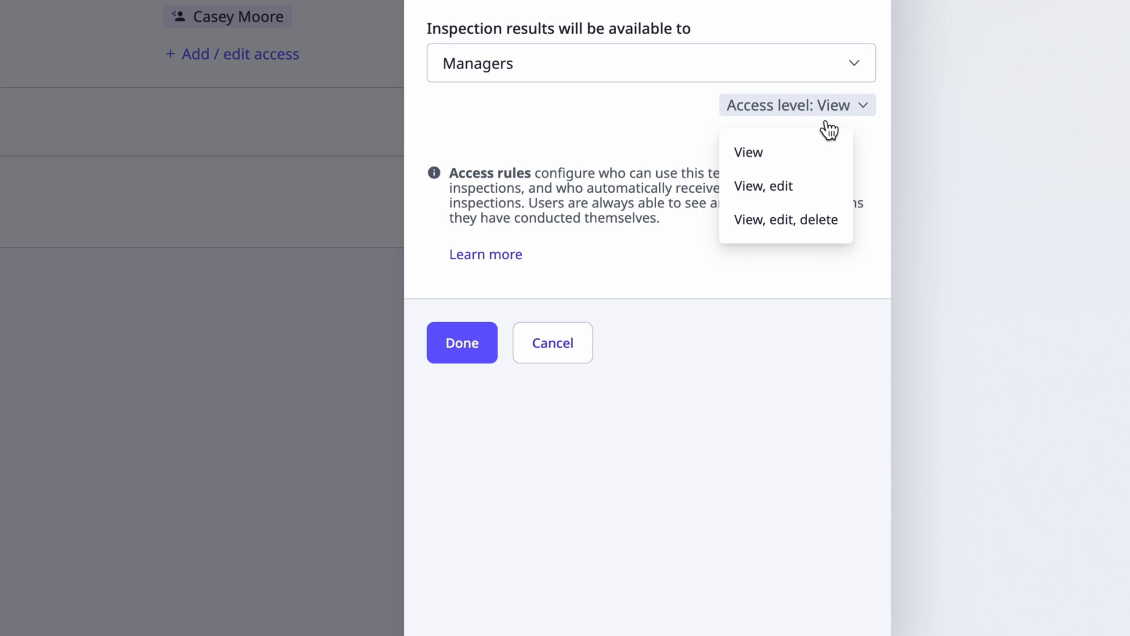
pyautogui.click(825, 188)
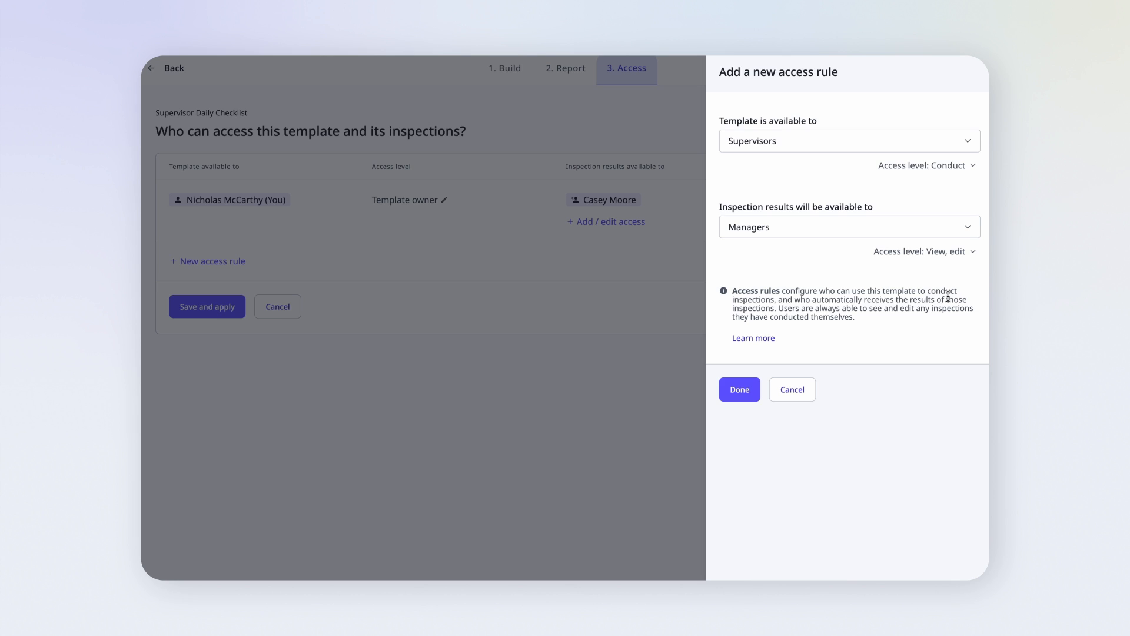
pyautogui.click(751, 400)
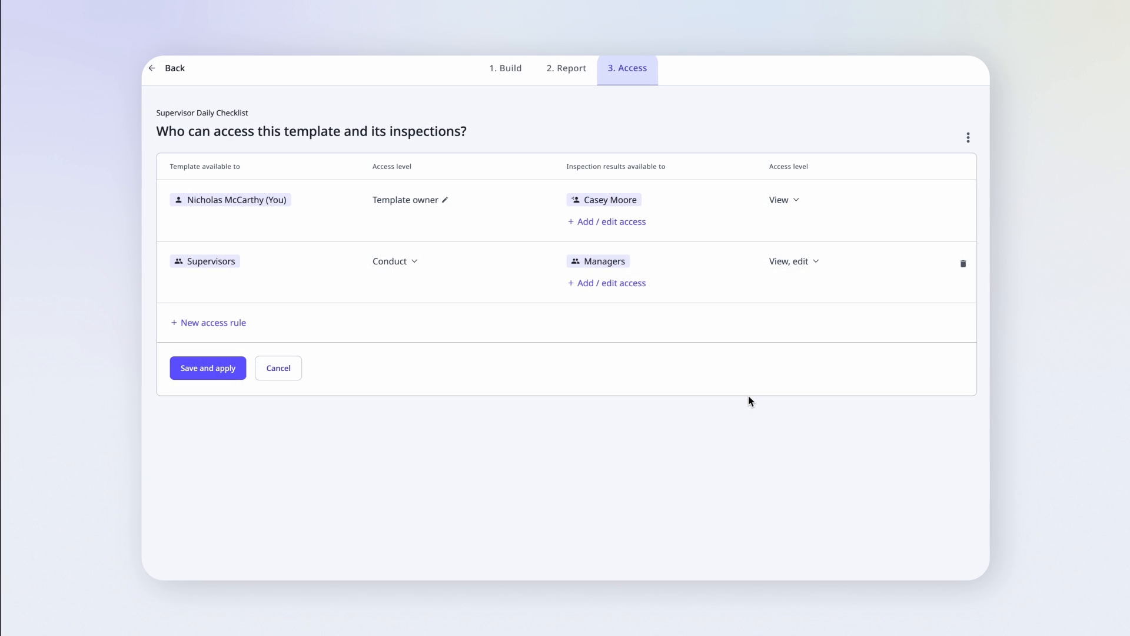
# Step: Save the Supervisor Daily Checklist access rules for future inspections only, and reopen the rules for editing
pyautogui.click(219, 383)
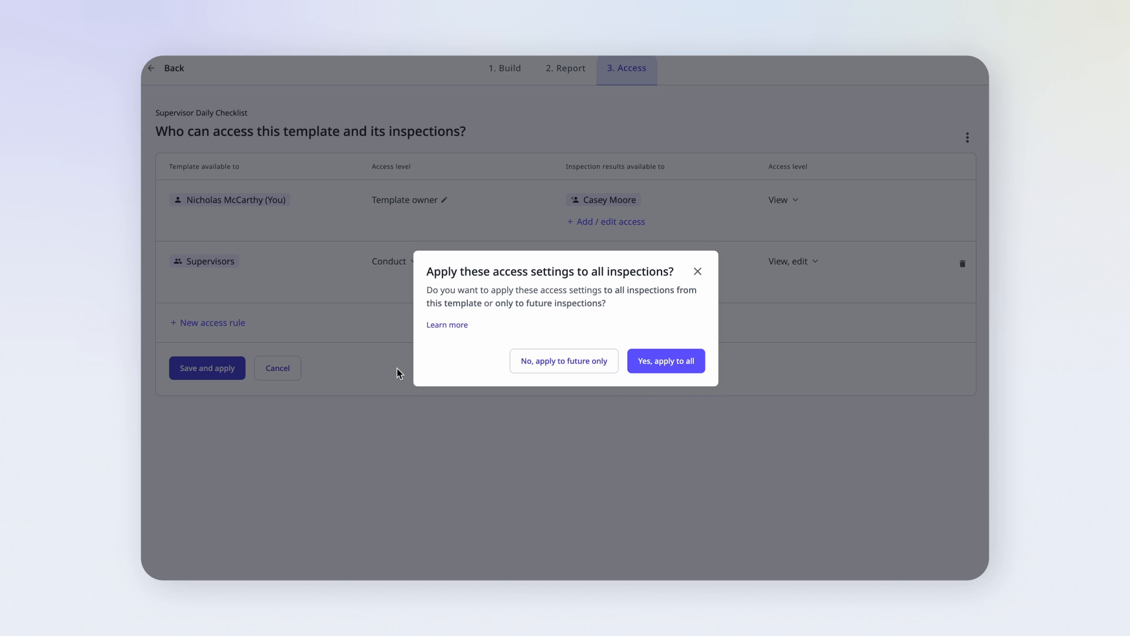
pyautogui.click(535, 365)
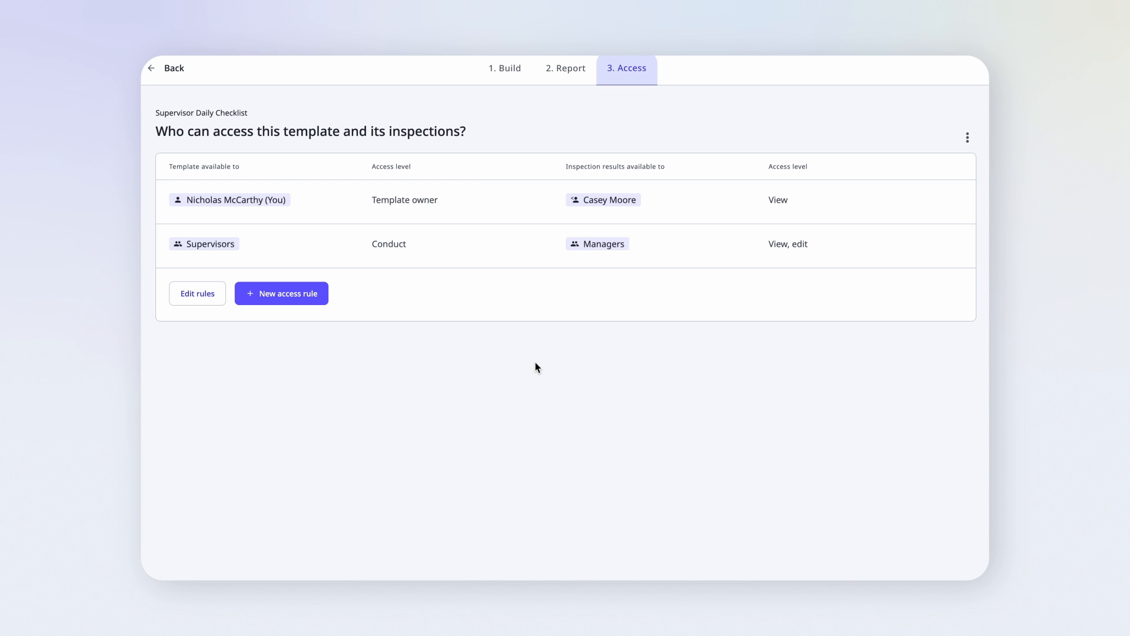
pyautogui.click(200, 301)
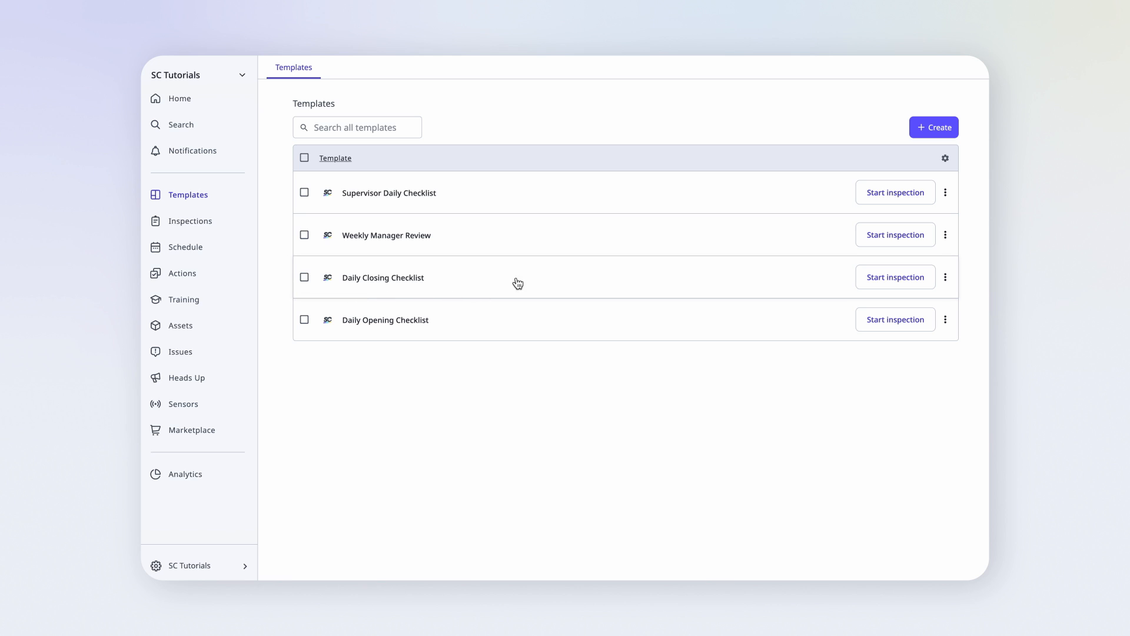
# Step: Import the access rules from Supervisor Daily Checklist into the Weekly Manager Review template and apply them to all inspections
pyautogui.click(633, 231)
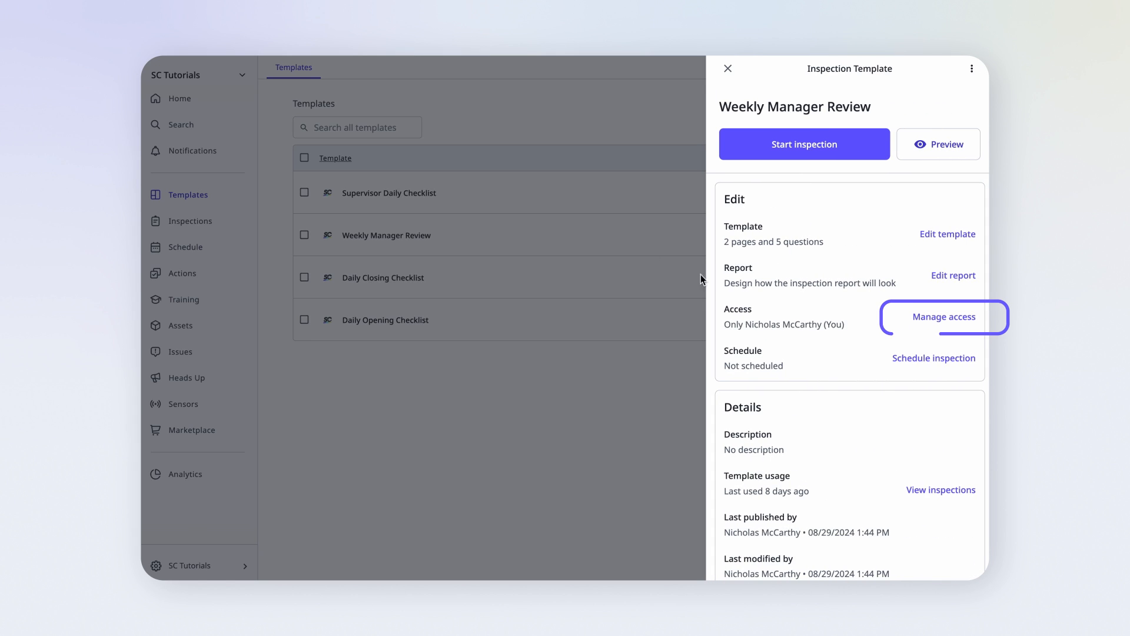
pyautogui.click(947, 324)
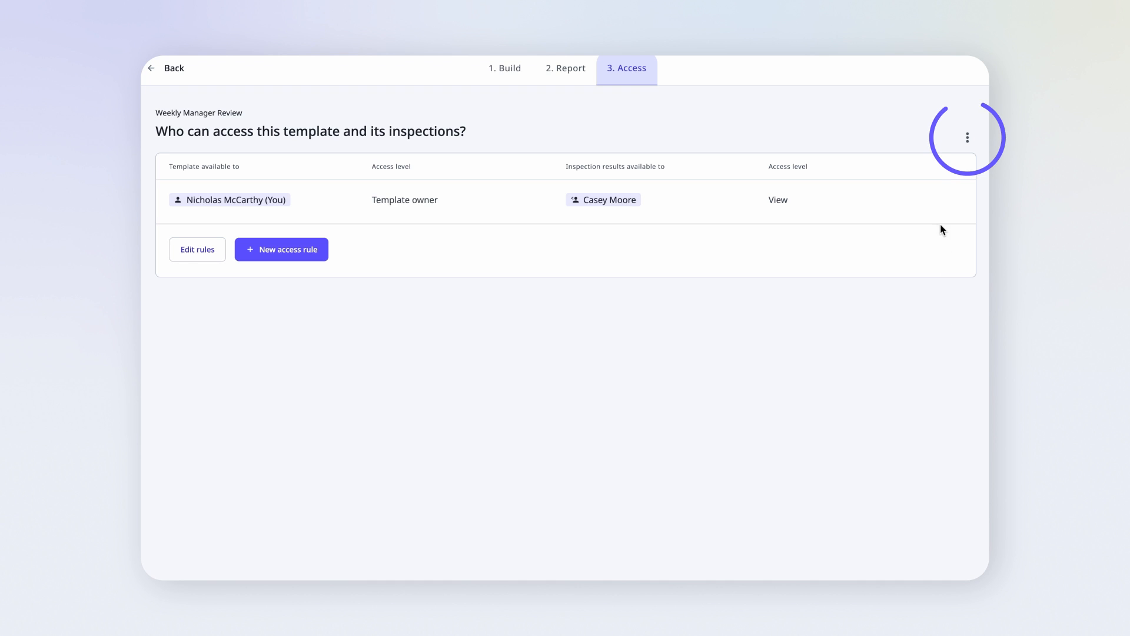
pyautogui.click(967, 139)
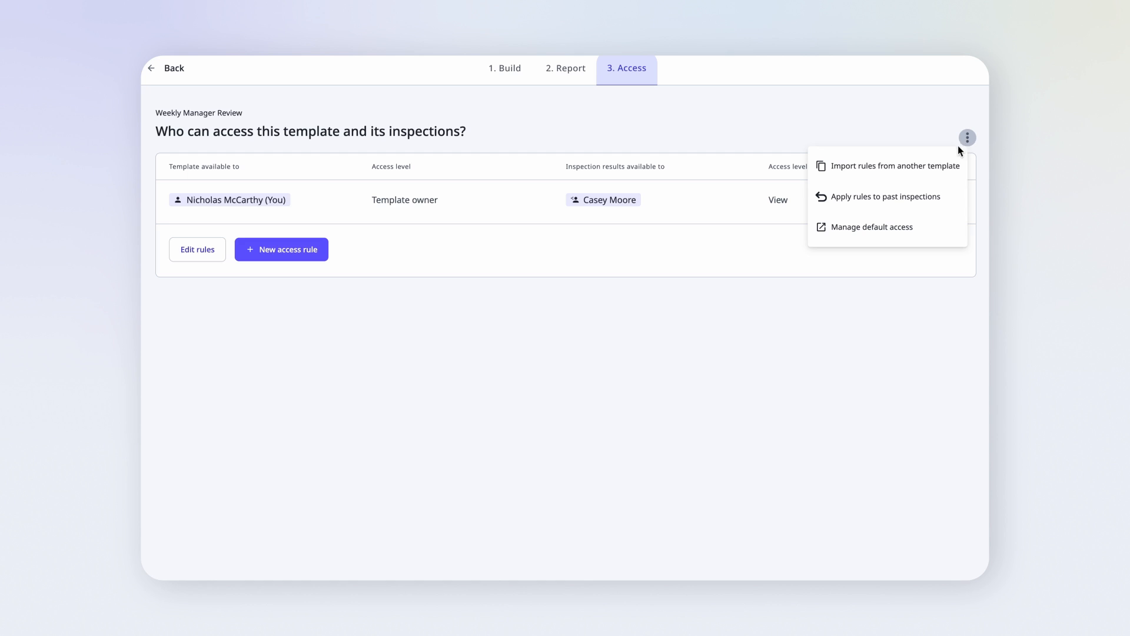
pyautogui.click(957, 164)
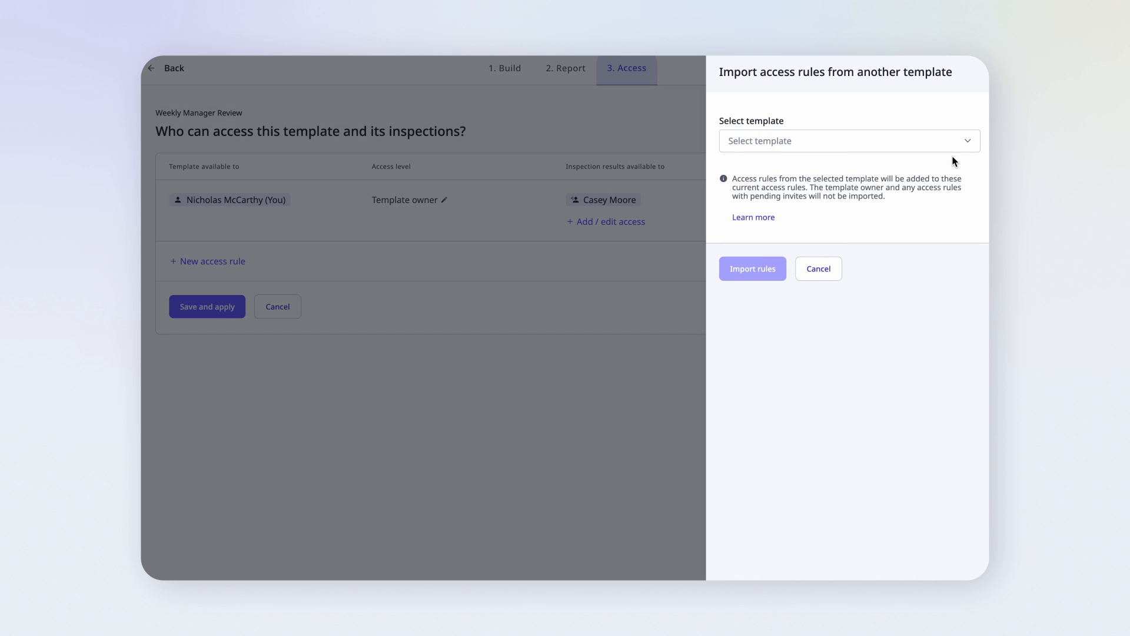
pyautogui.click(882, 142)
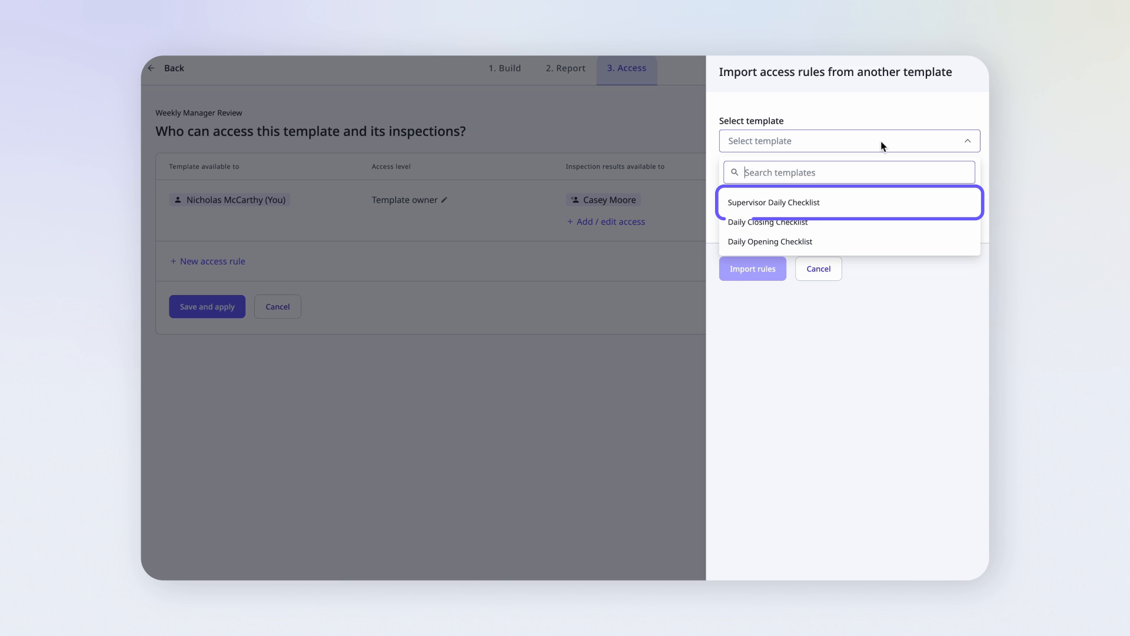
pyautogui.click(879, 204)
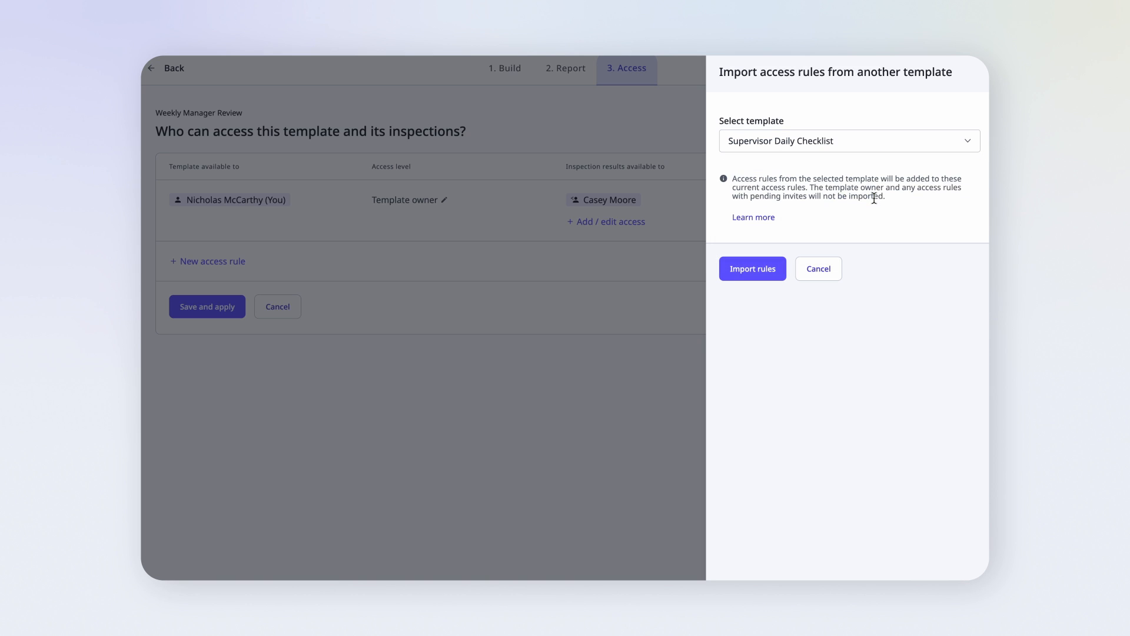
pyautogui.click(771, 278)
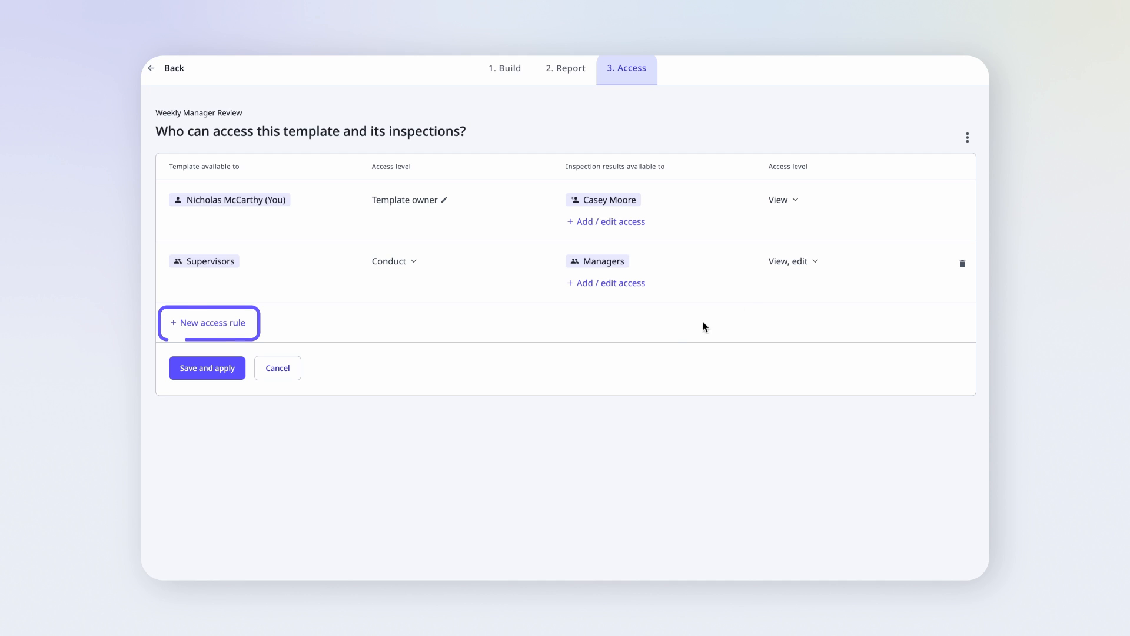
pyautogui.click(232, 377)
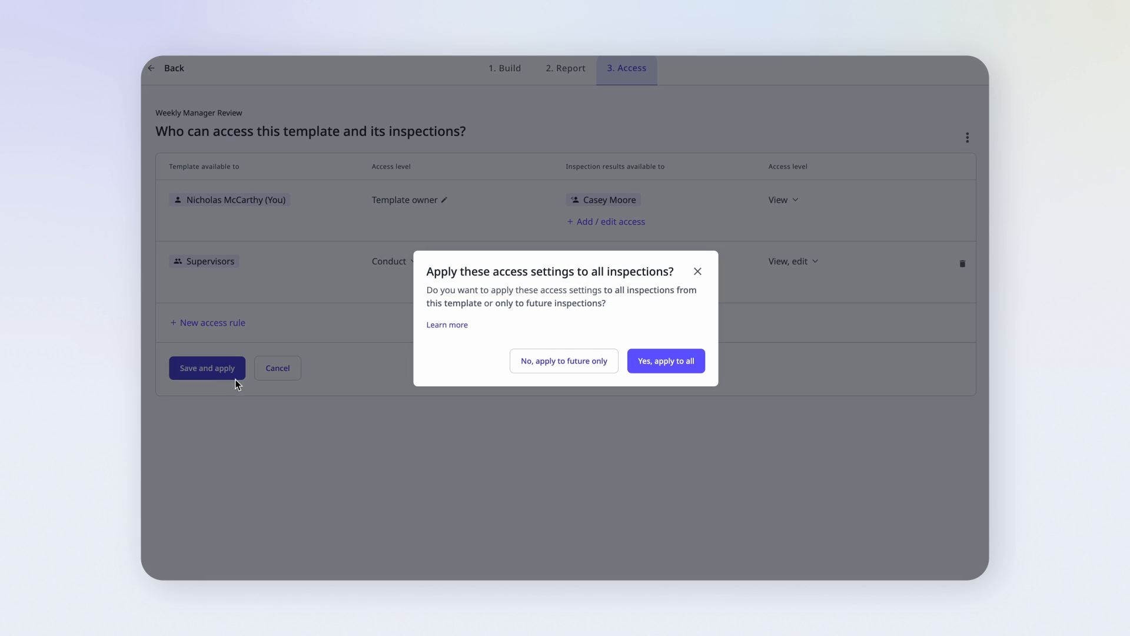
pyautogui.click(706, 368)
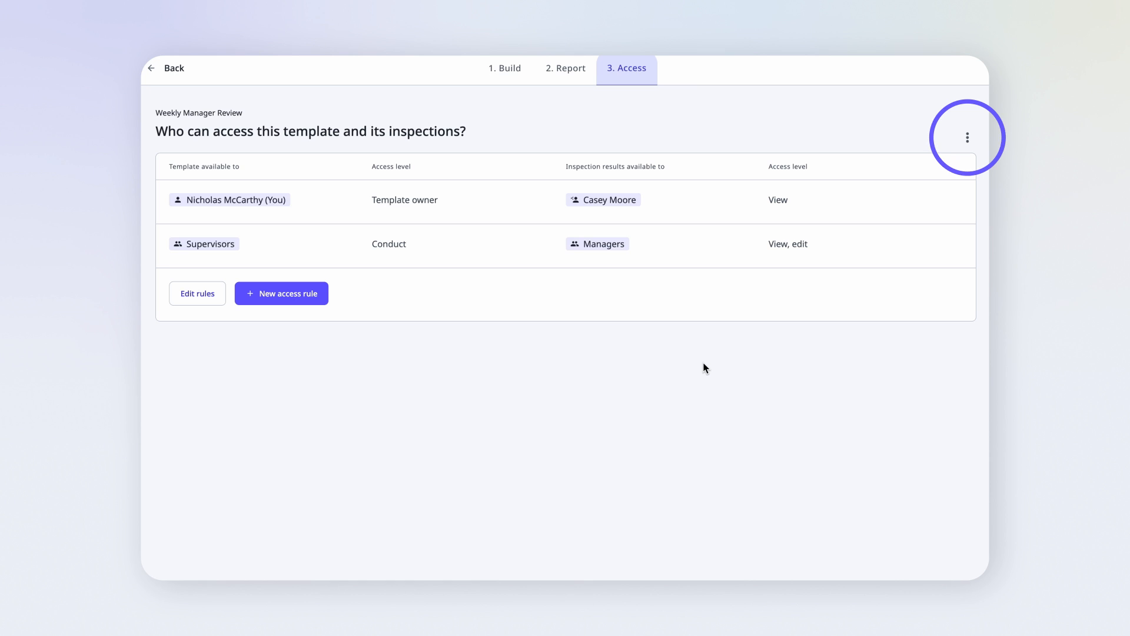
# Step: Set the organization's default template access to Only the template creator and save the change
pyautogui.click(967, 138)
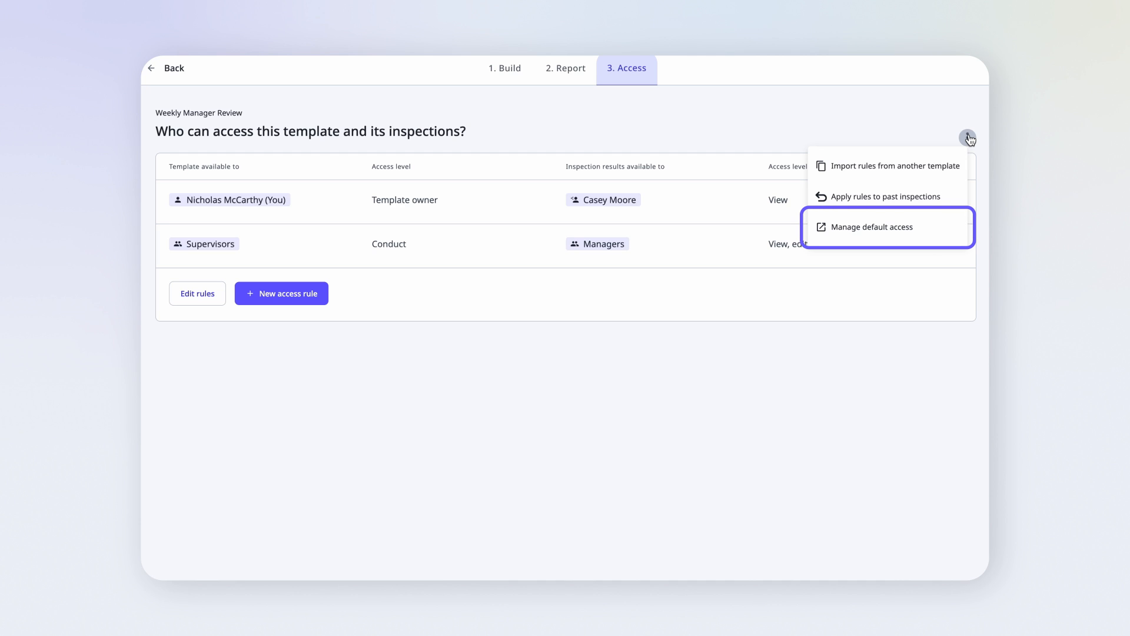
pyautogui.click(948, 230)
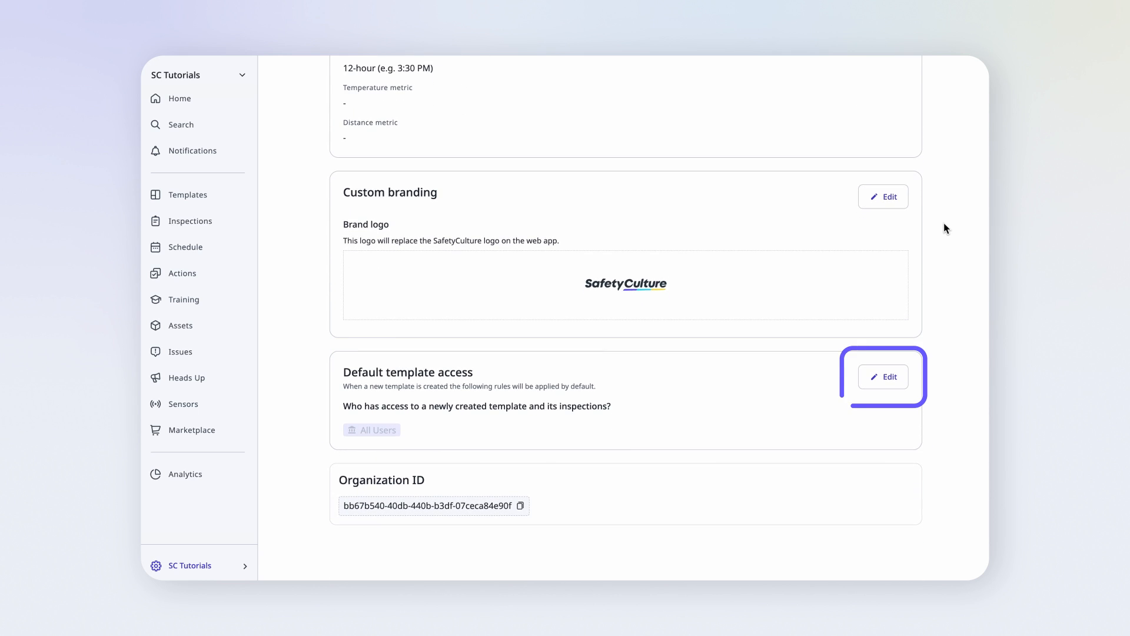
pyautogui.click(889, 377)
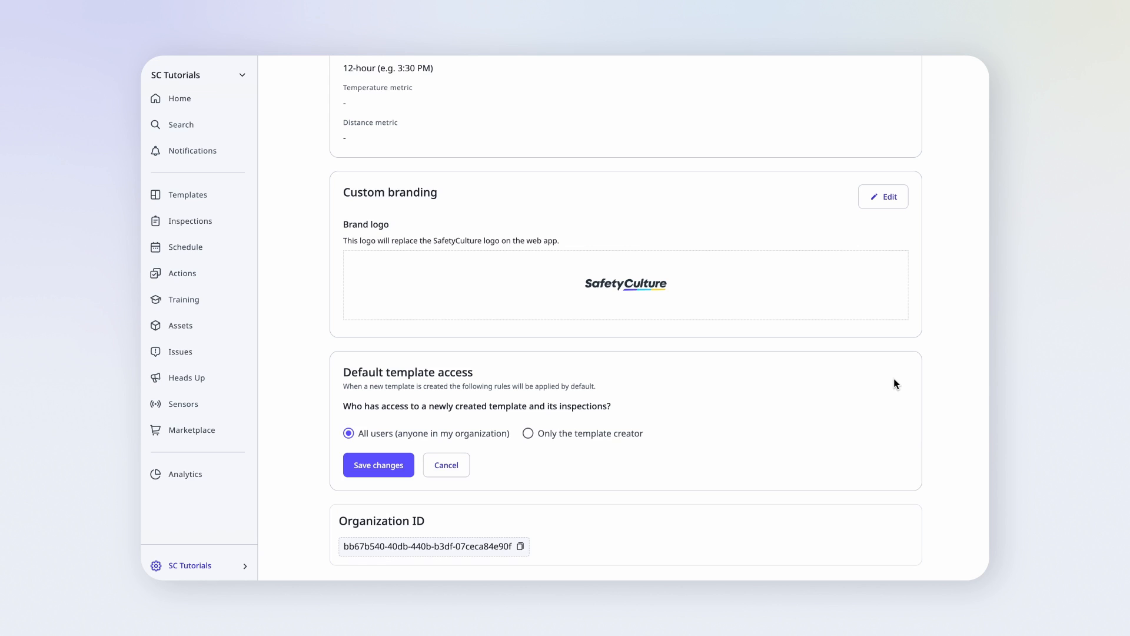
pyautogui.click(526, 438)
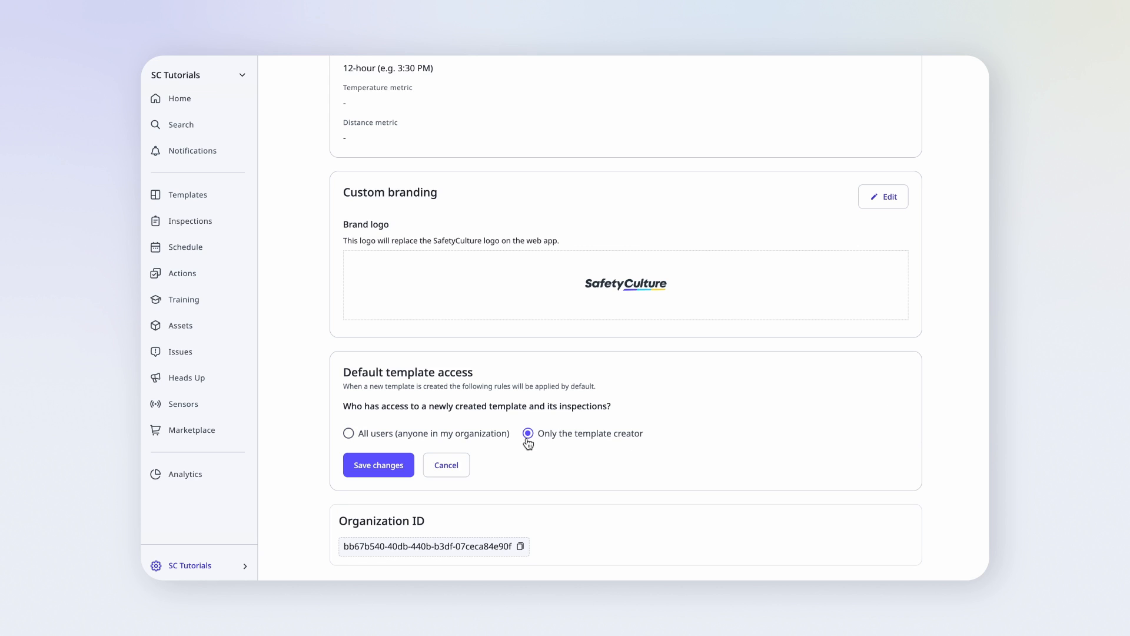
pyautogui.click(402, 478)
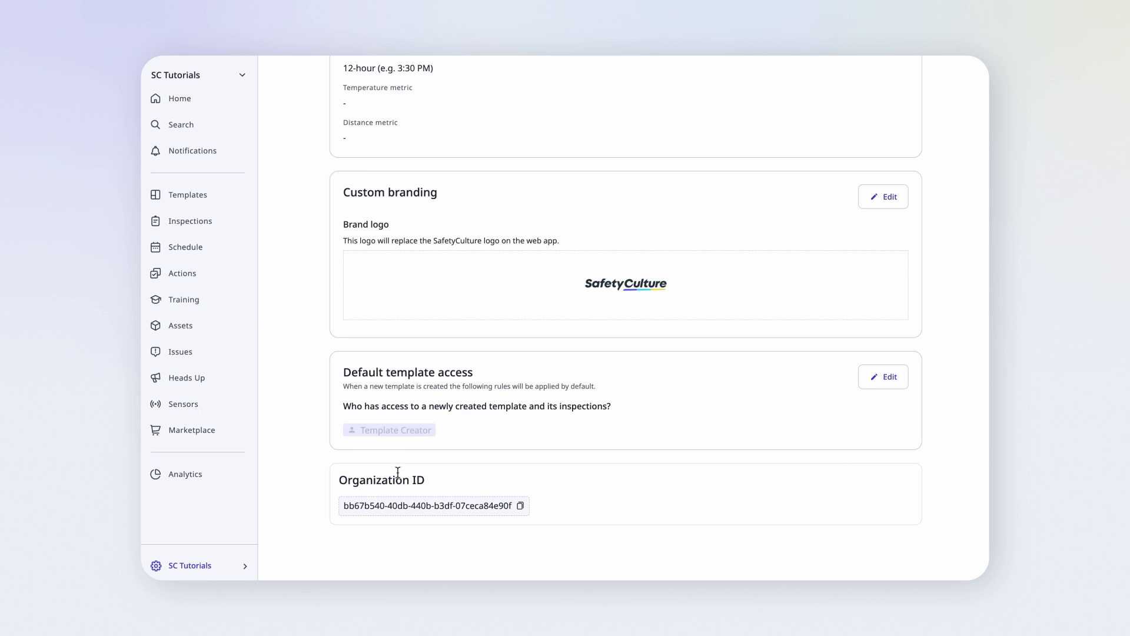